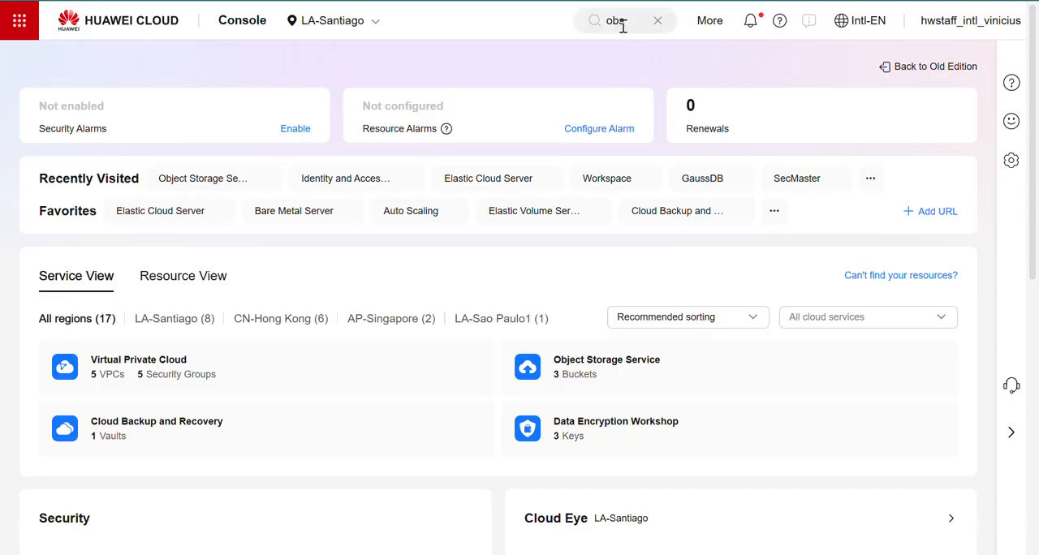
- Find Object Storage Service with the search term obs and start creating a new bucket
{"action": "left_click", "coordinate": [627, 21]}
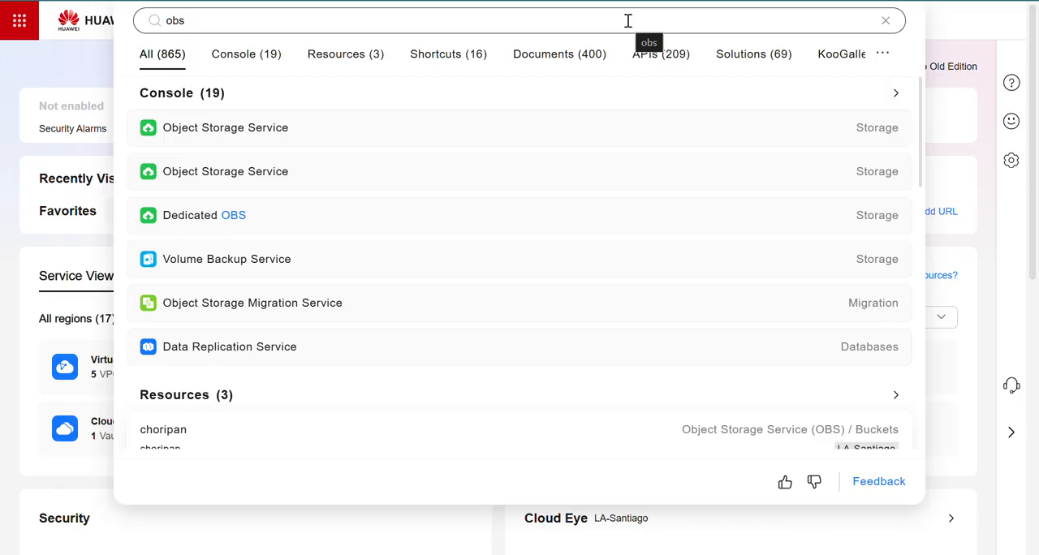
{"action": "left_click", "coordinate": [259, 134]}
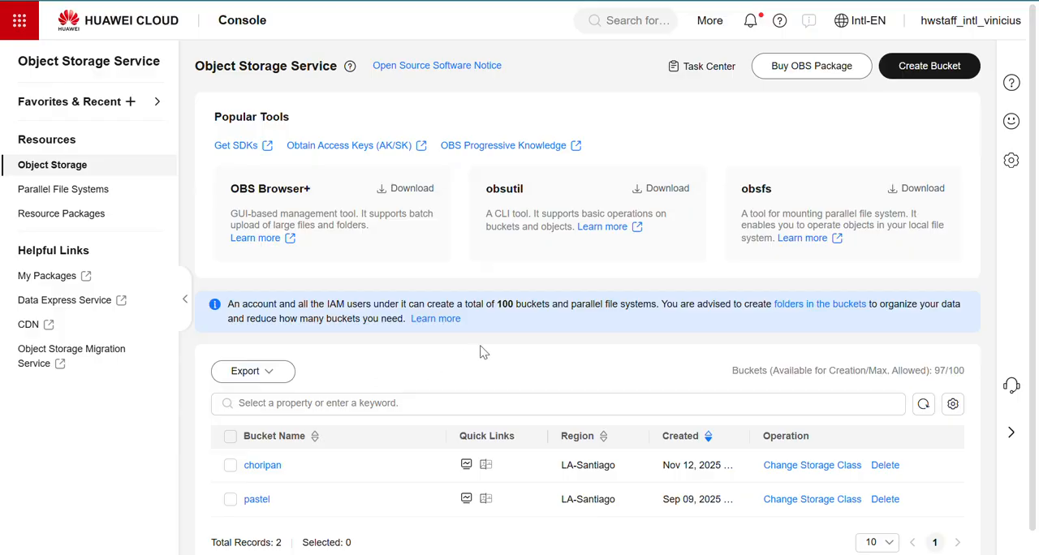
{"action": "left_click", "coordinate": [934, 70]}
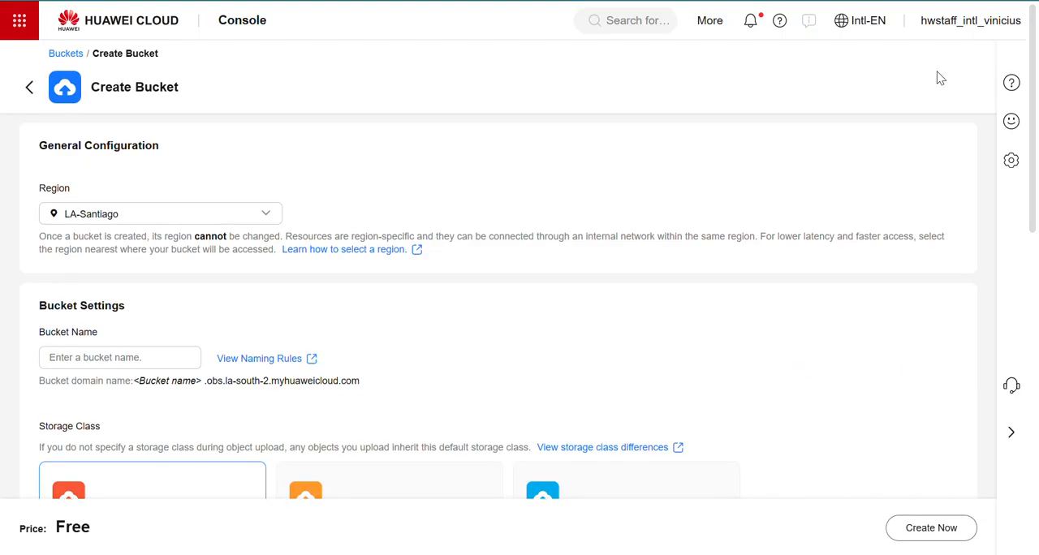
- Try the bucket name pastel and check its domain name and the uniqueness rule
{"action": "left_click", "coordinate": [138, 357]}
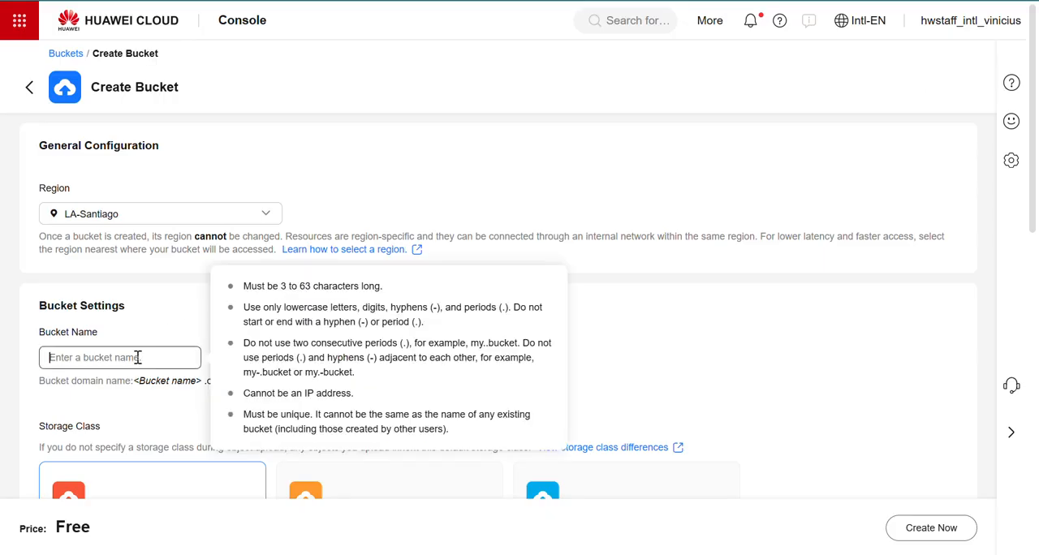
{"action": "type", "text": "pastel"}
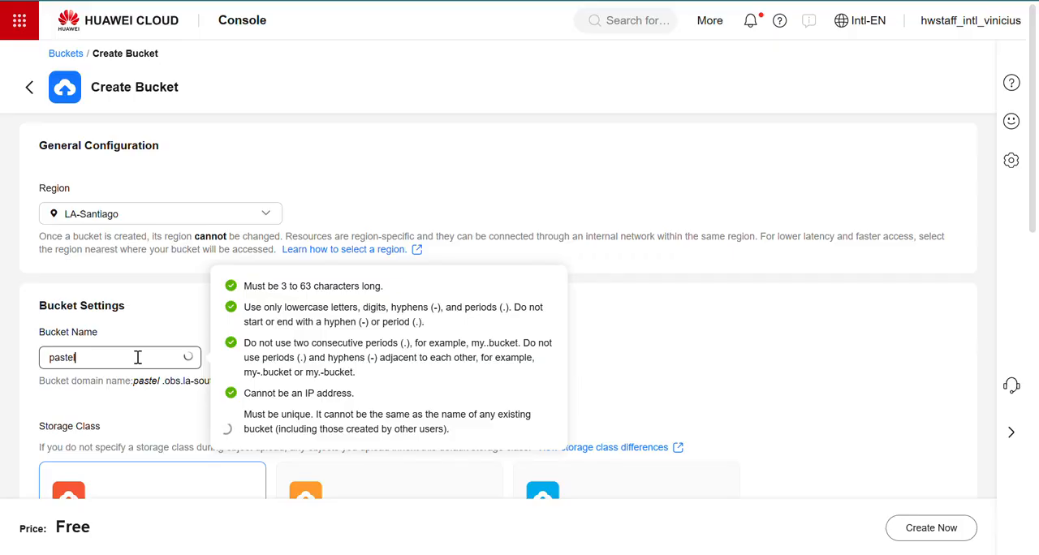
{"action": "left_click", "coordinate": [528, 215]}
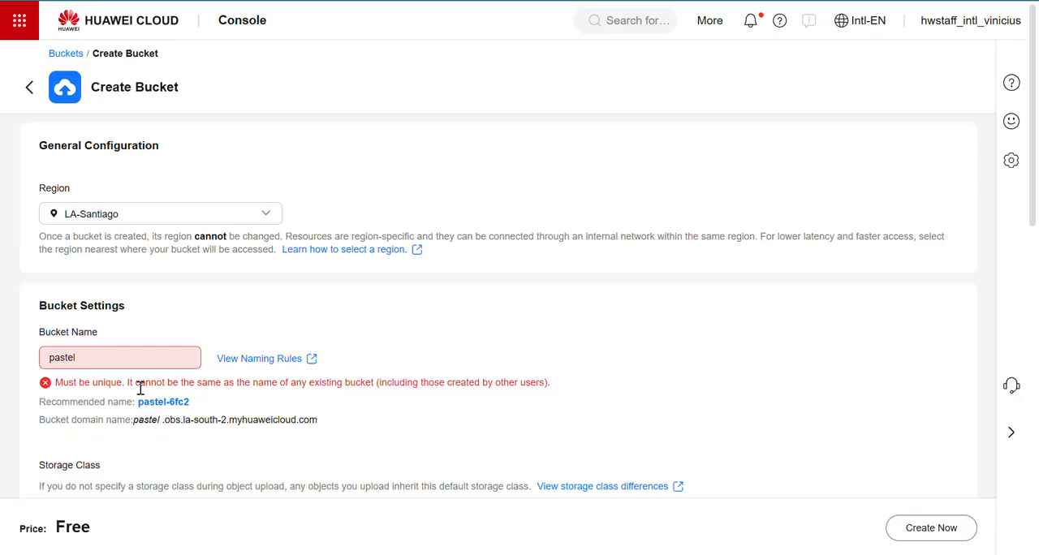
{"action": "left_click_drag", "start_coordinate": [136, 421], "coordinate": [318, 420]}
{"action": "left_click", "coordinate": [304, 418]}
{"action": "left_click_drag", "start_coordinate": [407, 383], "coordinate": [539, 382]}
{"action": "left_click", "coordinate": [539, 382]}
- Set the new bucket's name to pacoca
{"action": "left_click", "coordinate": [100, 363]}
{"action": "key", "text": "BackSpace"}
{"action": "key", "text": "BackSpace"}
{"action": "key", "text": "BackSpace"}
{"action": "key", "text": "BackSpace"}
{"action": "key", "text": "BackSpace"}
{"action": "key", "text": "BackSpace"}
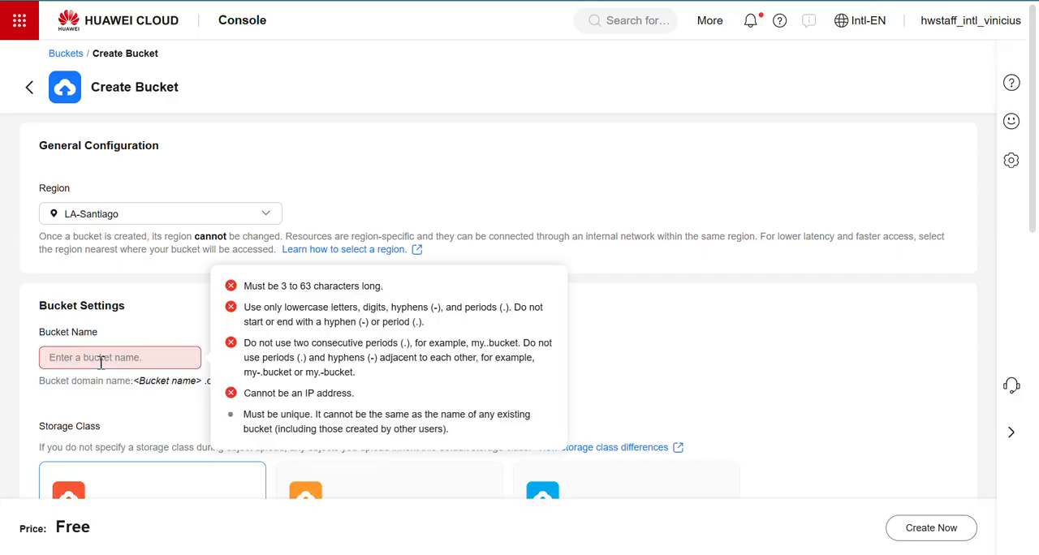
{"action": "type", "text": "pa"}
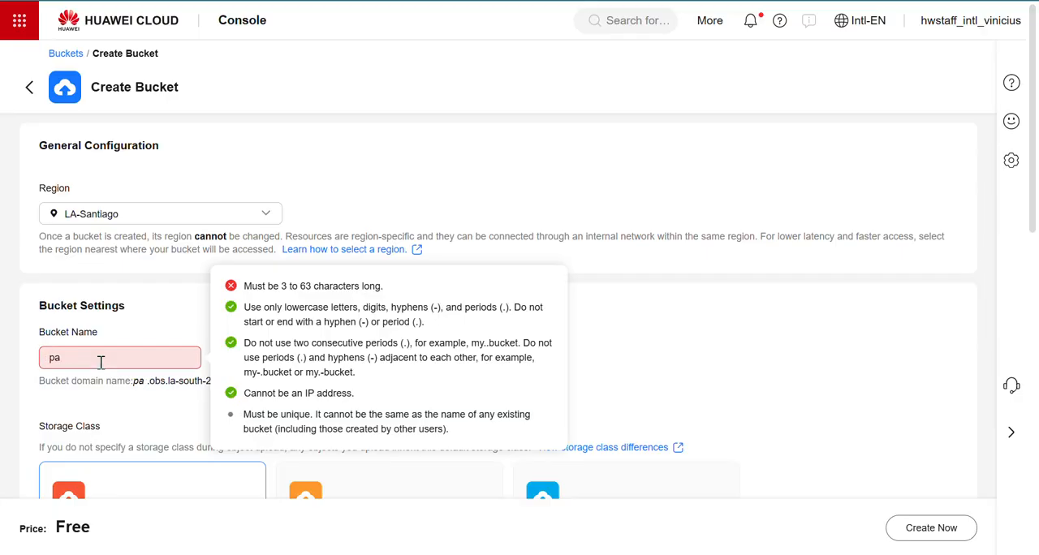
{"action": "type", "text": "coca"}
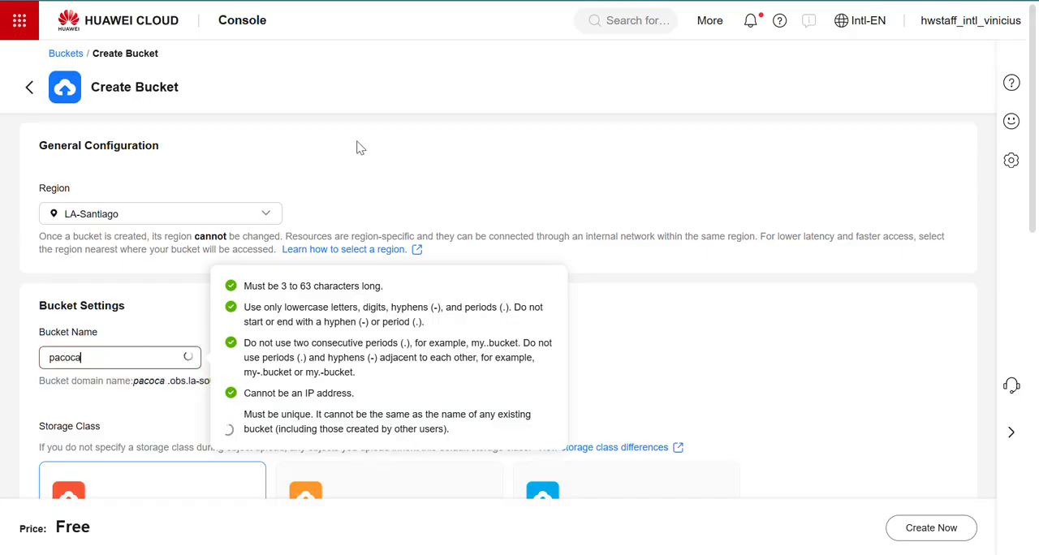
{"action": "left_click", "coordinate": [361, 148]}
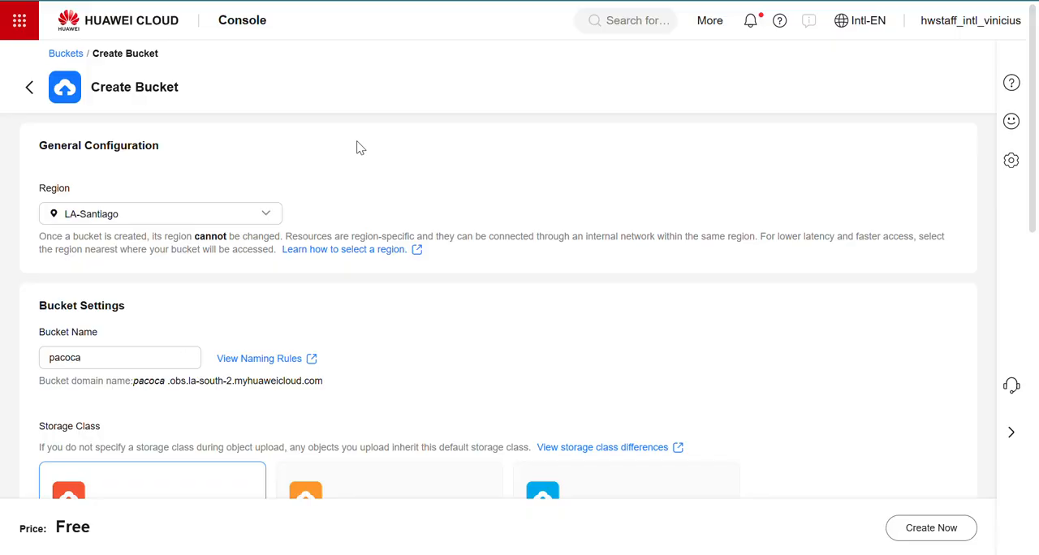
- Create the pacoca bucket in LA-Santiago with Standard storage and without server-side encryption, WORM or tags
{"action": "scroll", "coordinate": [467, 250], "scroll_direction": "down", "scroll_amount": 2}
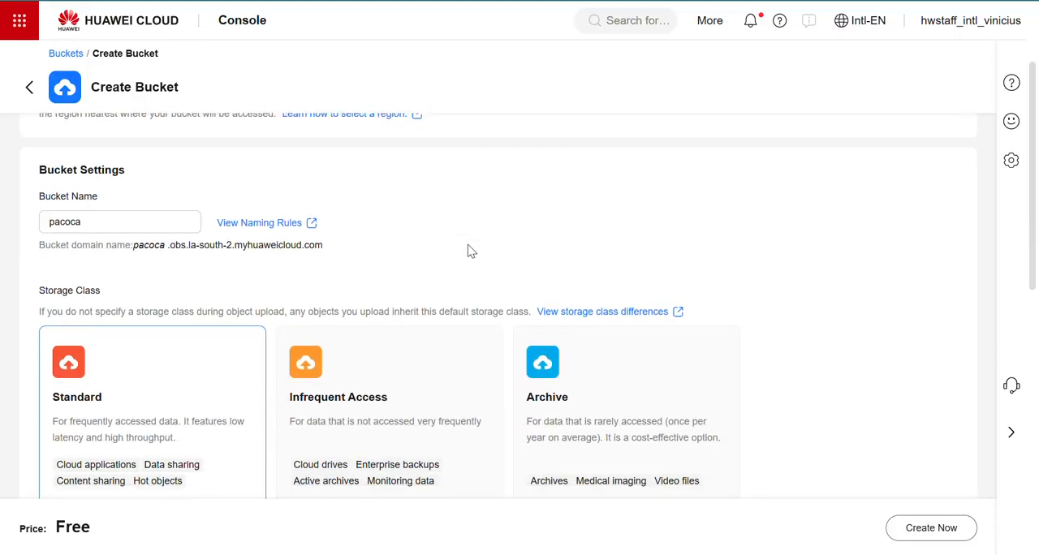
{"action": "scroll", "coordinate": [467, 250], "scroll_direction": "down", "scroll_amount": 8}
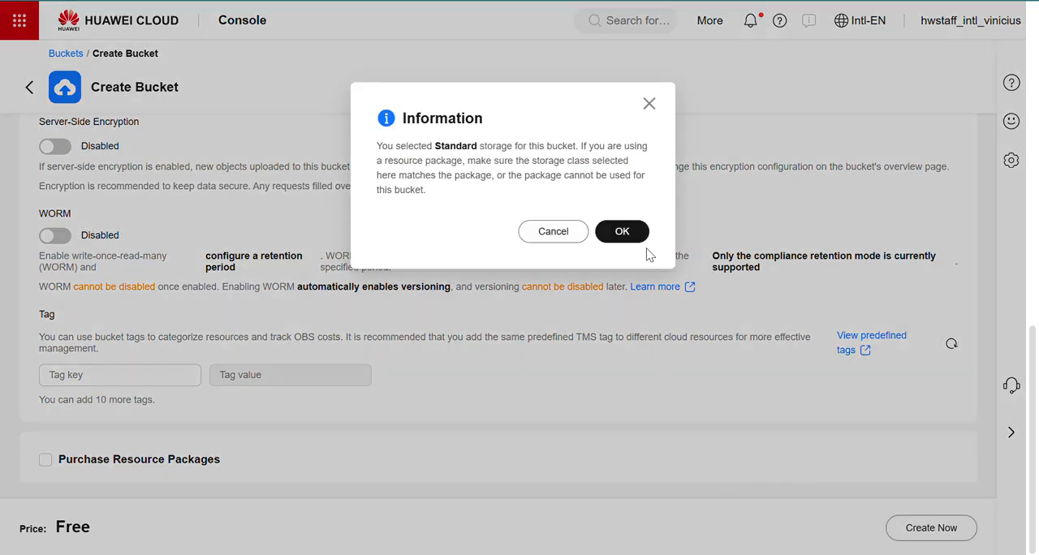
{"action": "left_click", "coordinate": [622, 232]}
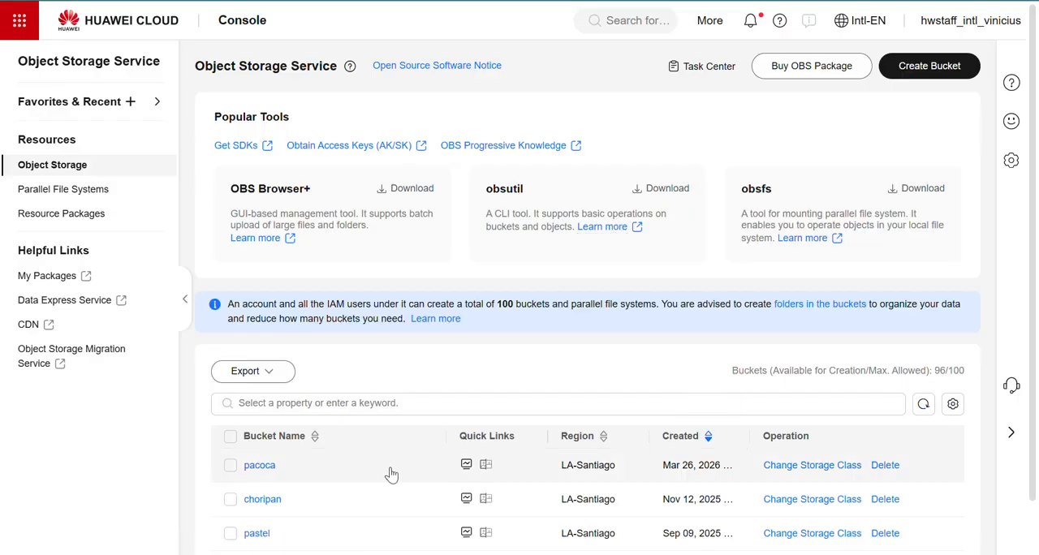
- Open the sports-car image's details in the choripan bucket and test its object link in the browser
{"action": "left_click", "coordinate": [262, 499]}
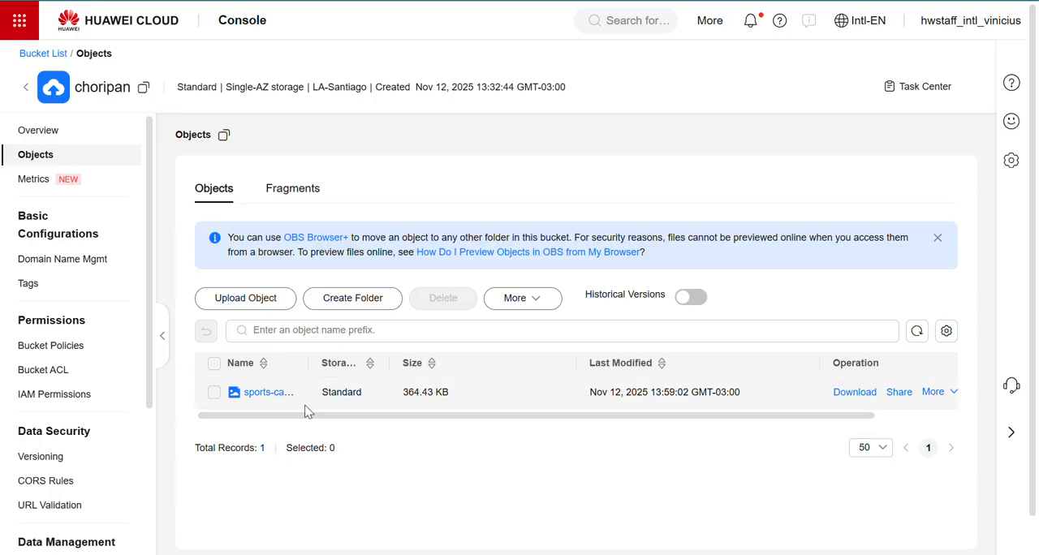
{"action": "left_click", "coordinate": [268, 393]}
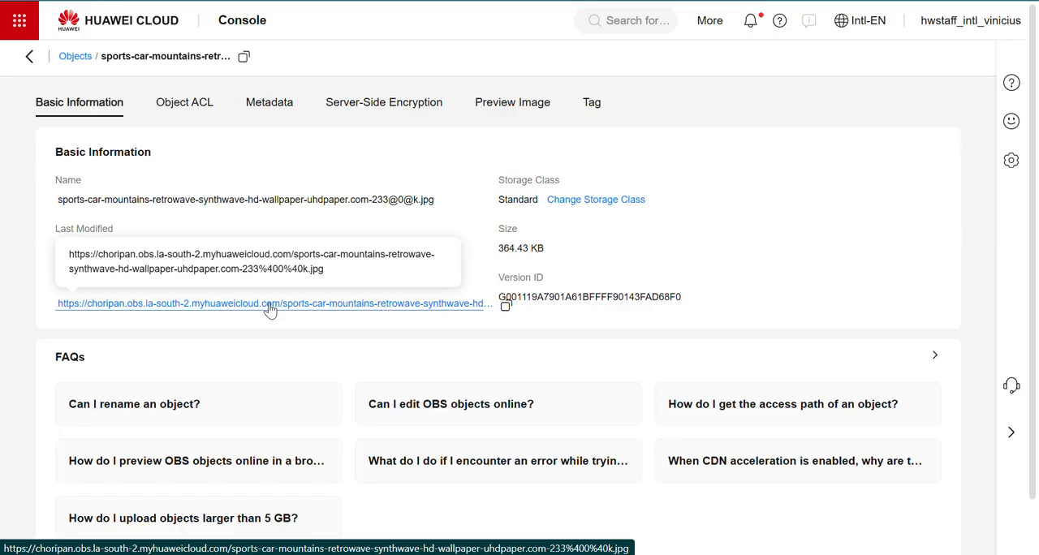
{"action": "left_click", "coordinate": [269, 304]}
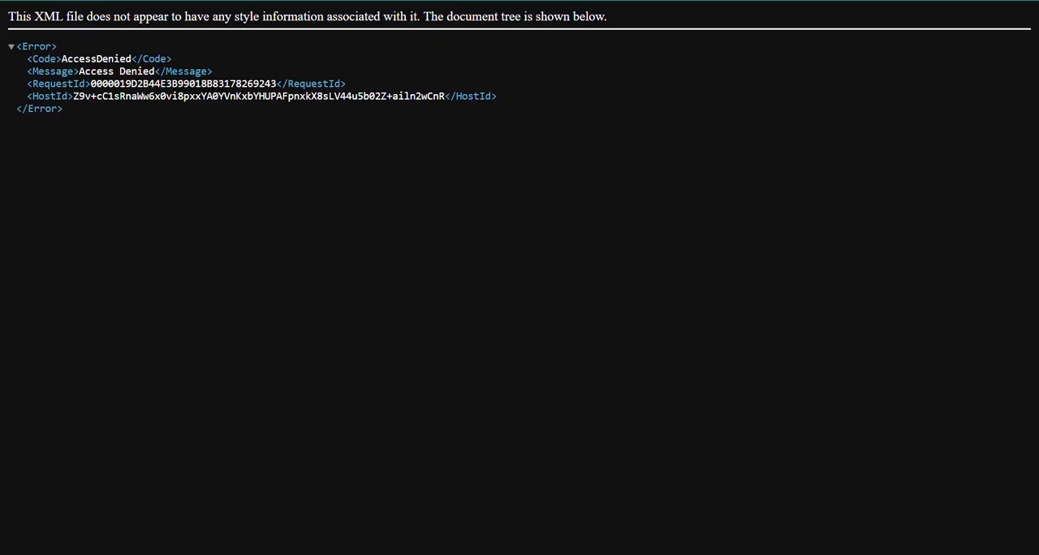
{"action": "left_click", "coordinate": [285, 0]}
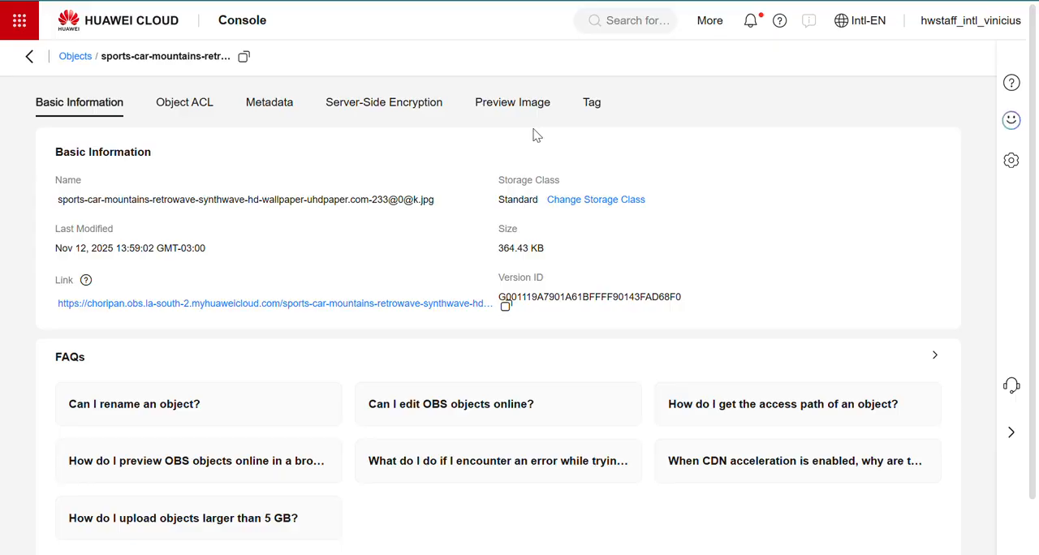
- Compare the Standard, Infrequent Access and Archive options for the image's storage class and leave without applying a change
{"action": "left_click", "coordinate": [600, 203]}
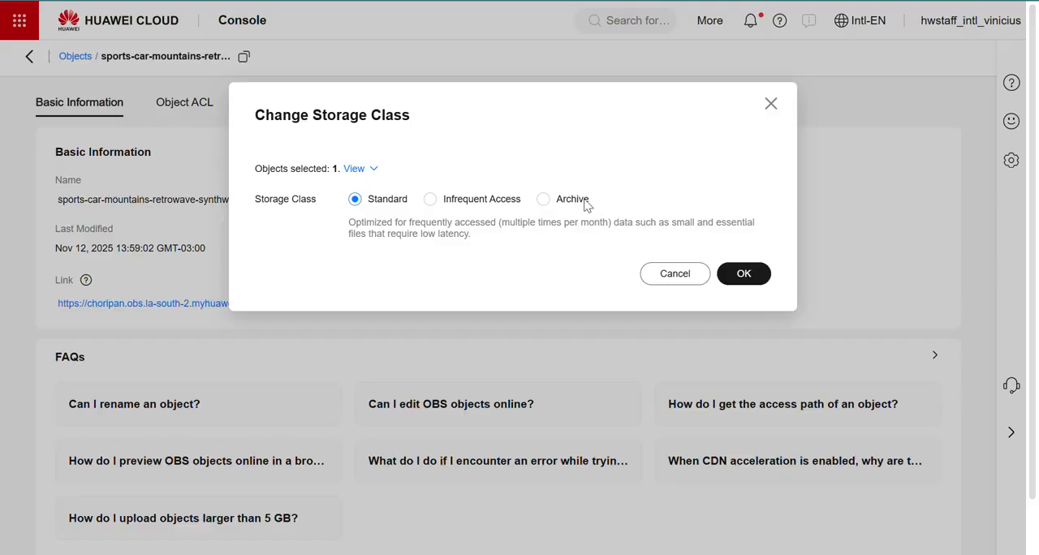
{"action": "left_click", "coordinate": [431, 200]}
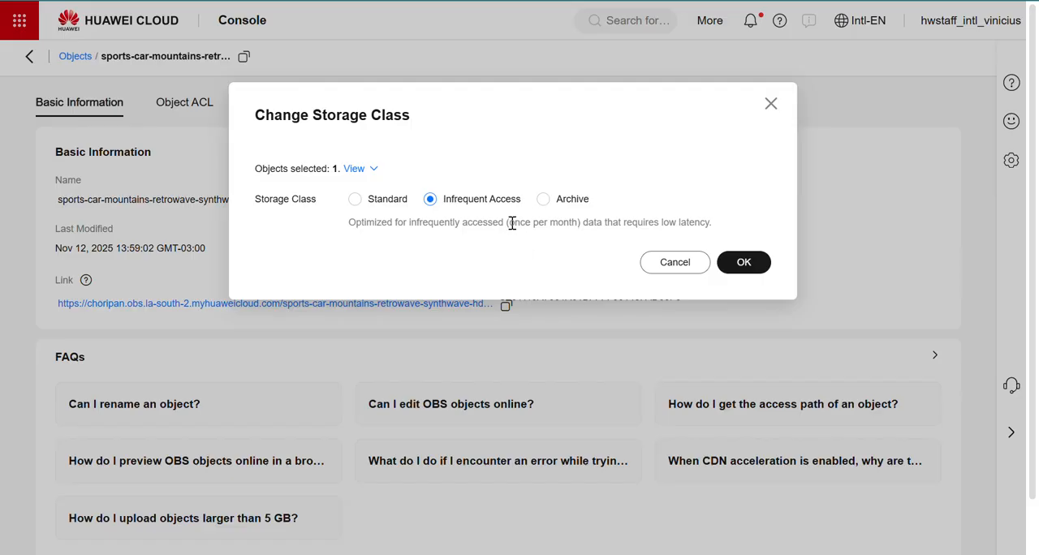
{"action": "left_click_drag", "start_coordinate": [508, 223], "coordinate": [589, 224]}
{"action": "left_click", "coordinate": [589, 223]}
{"action": "left_click_drag", "start_coordinate": [510, 224], "coordinate": [579, 223]}
{"action": "left_click", "coordinate": [557, 224]}
{"action": "left_click", "coordinate": [543, 199]}
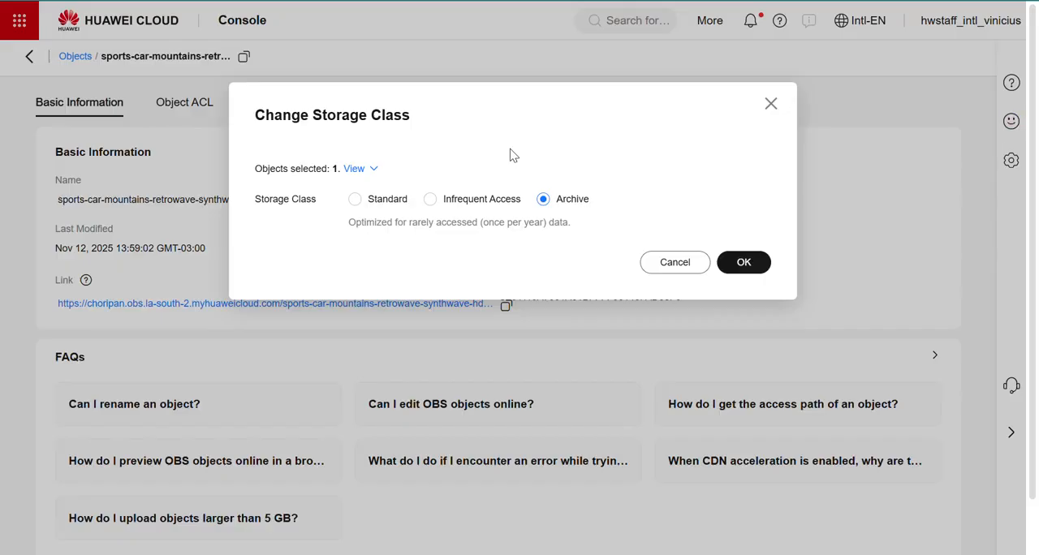
{"action": "left_click", "coordinate": [355, 199]}
{"action": "left_click", "coordinate": [430, 200]}
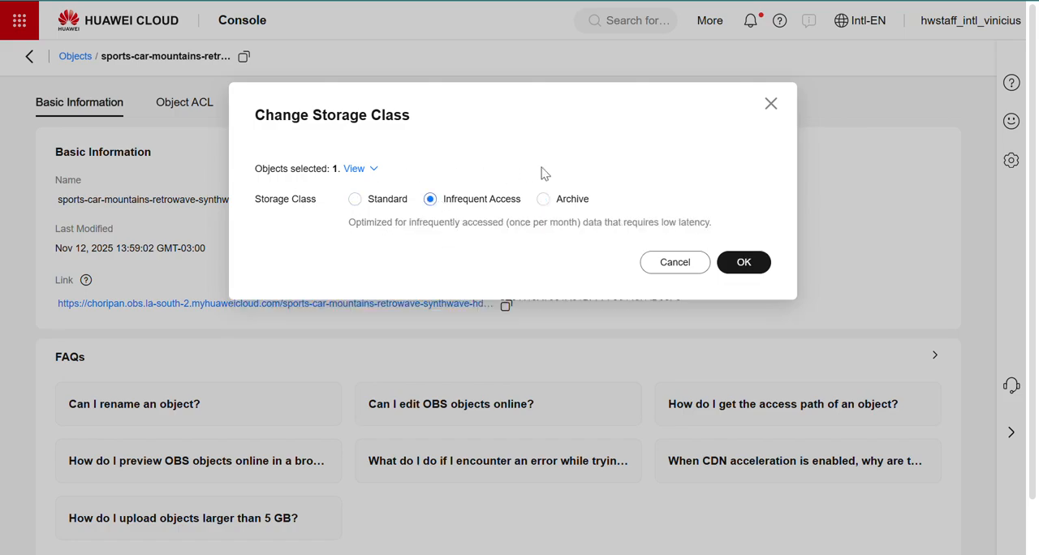
{"action": "left_click", "coordinate": [542, 200]}
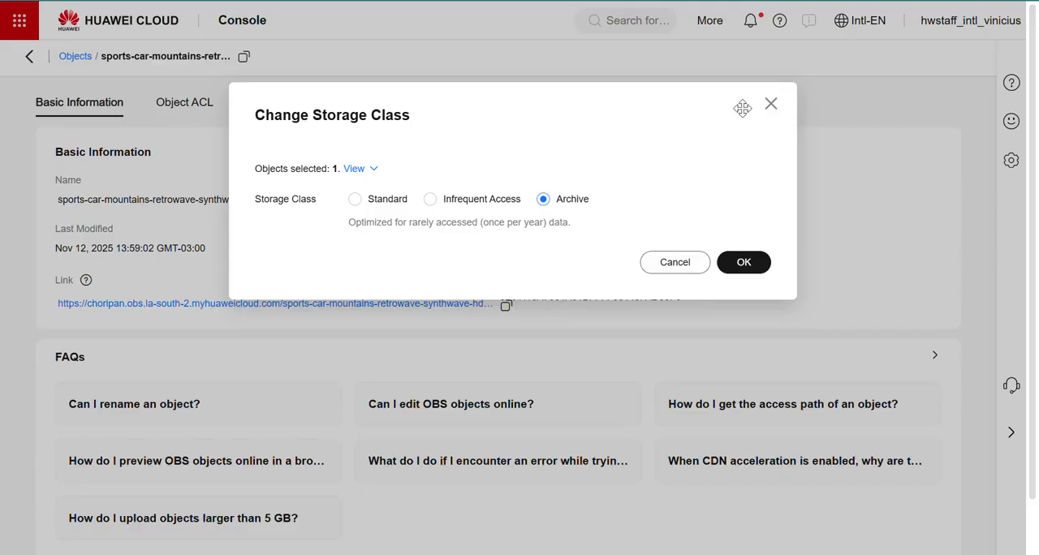
{"action": "left_click", "coordinate": [771, 104]}
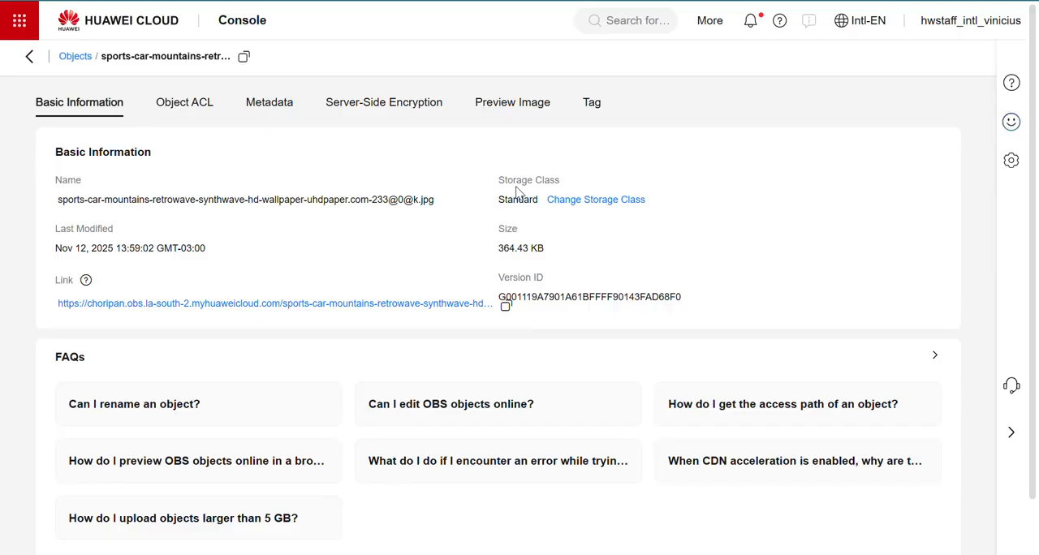
- Return to the choripan bucket and review its Event Notification, Versioning and Static Website Hosting settings
{"action": "left_click", "coordinate": [29, 56]}
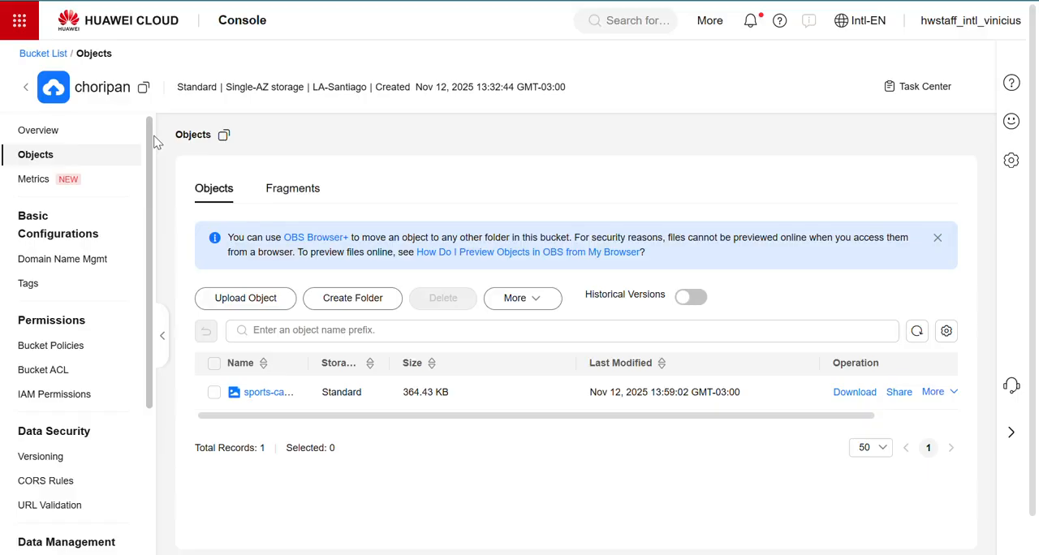
{"action": "scroll", "coordinate": [81, 321], "scroll_direction": "down", "scroll_amount": 3}
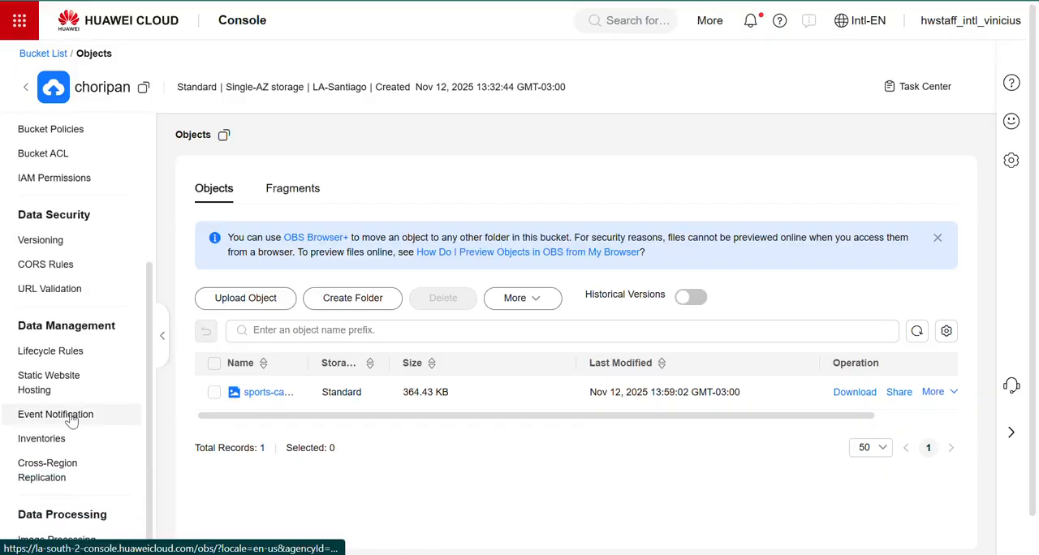
{"action": "left_click", "coordinate": [71, 417]}
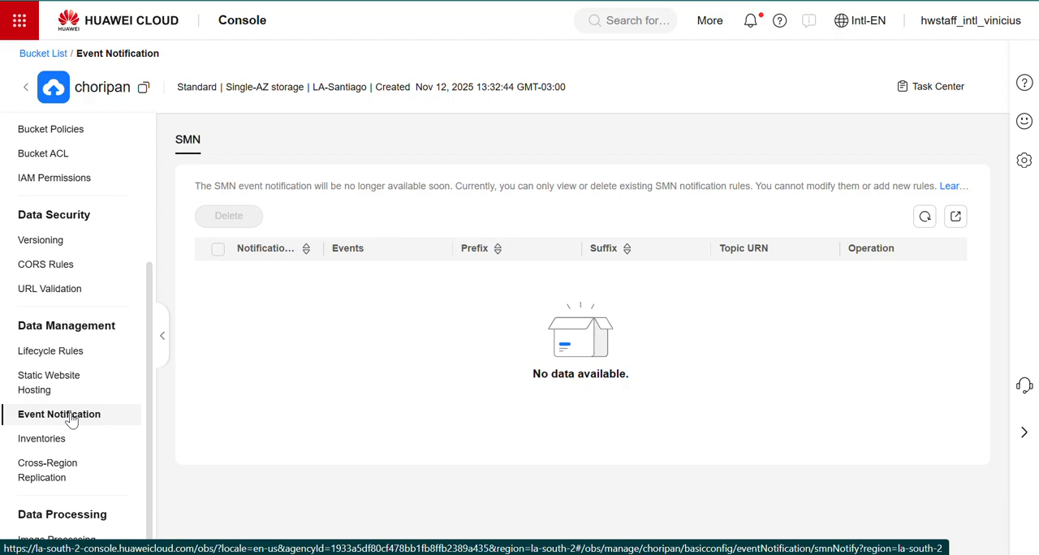
{"action": "scroll", "coordinate": [72, 419], "scroll_direction": "up", "scroll_amount": 3}
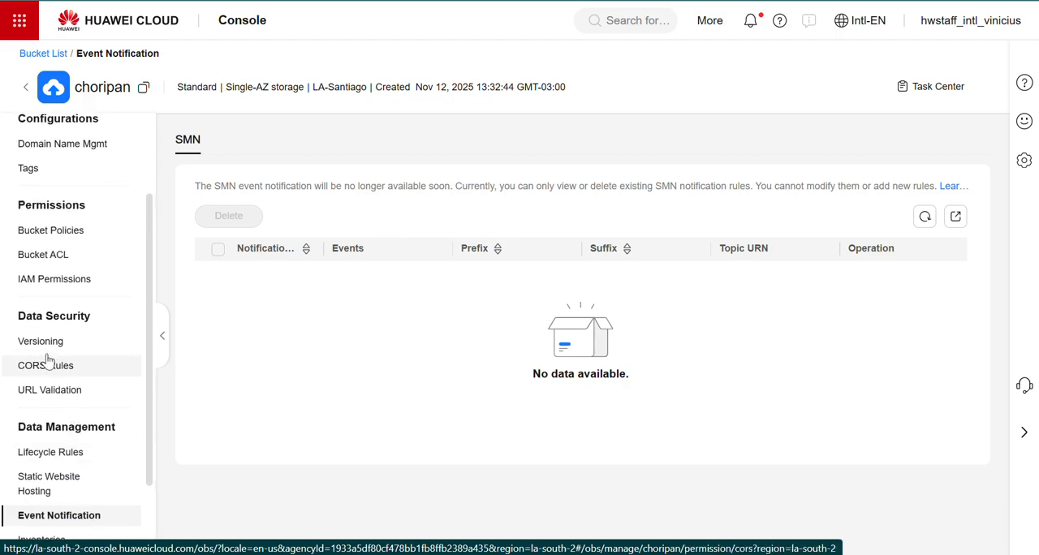
{"action": "left_click", "coordinate": [45, 347]}
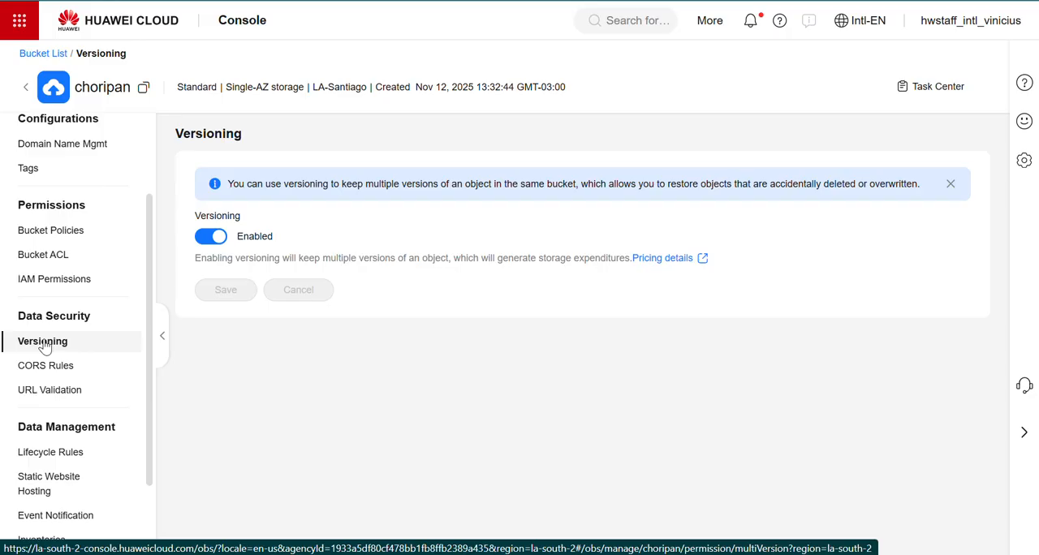
{"action": "left_click", "coordinate": [46, 485]}
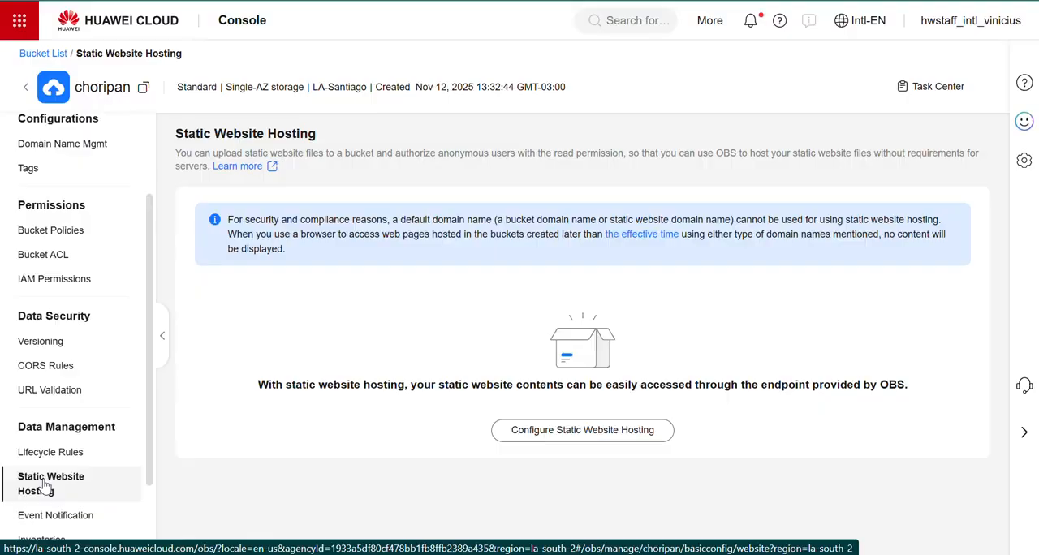